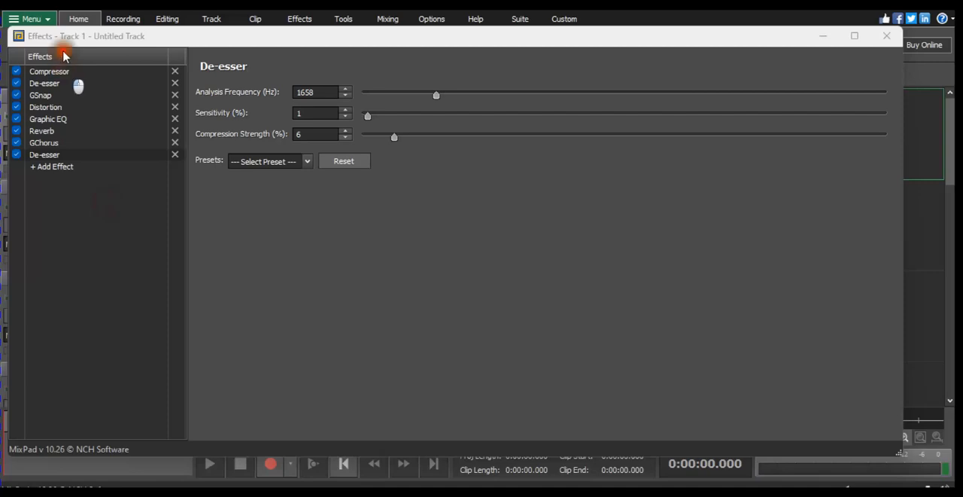
# - Review the Compressor, first De-esser, GSnap and Distortion settings in Track 1's effects chain
pyautogui.click(89, 72)
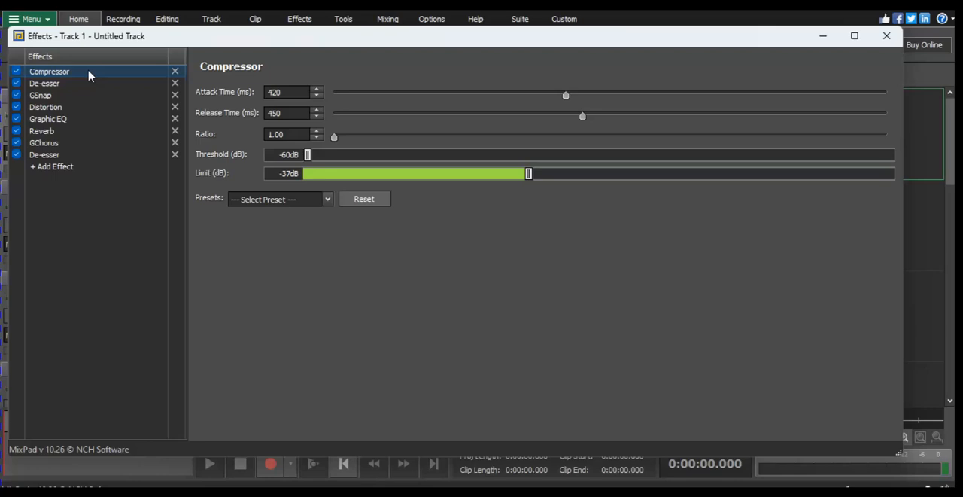
pyautogui.click(76, 83)
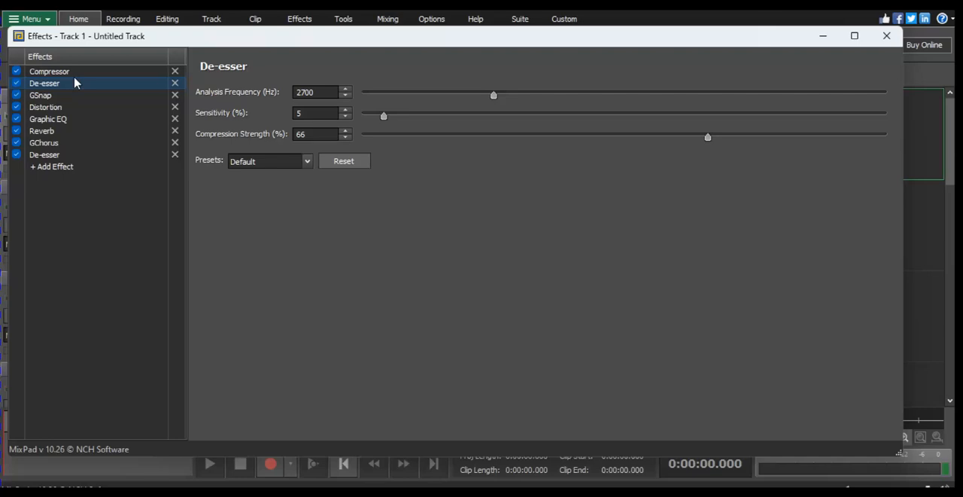
pyautogui.click(48, 94)
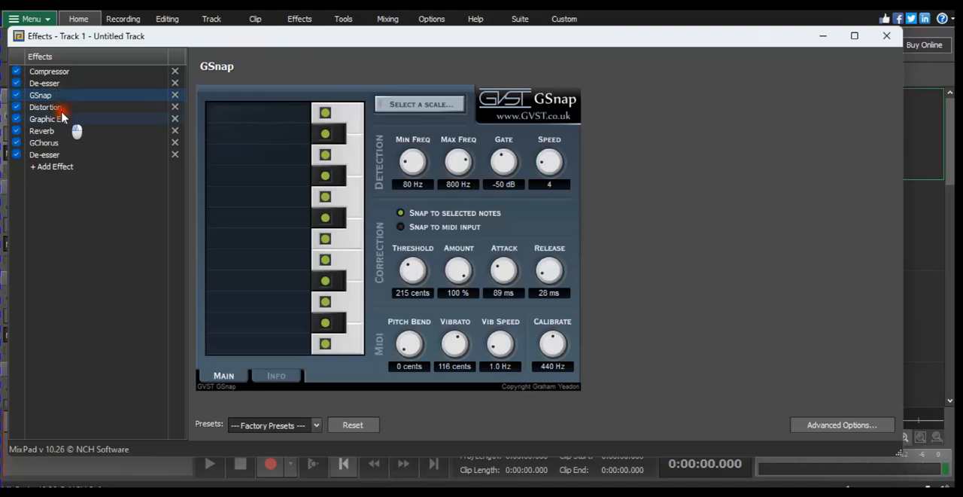
pyautogui.click(61, 118)
pyautogui.click(65, 107)
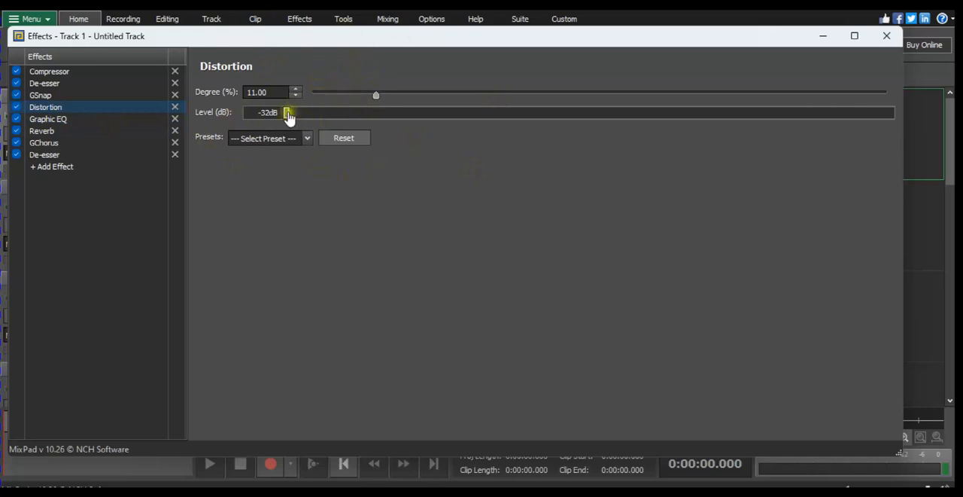
# - Try a Distortion level of -17 dB and undo the last change
pyautogui.click(563, 136)
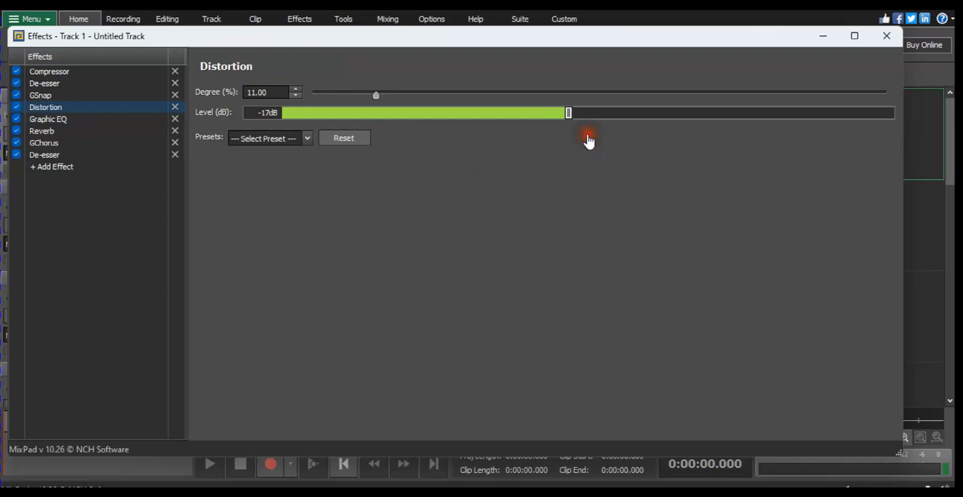
pyautogui.hotkey('ctrl', 'z')
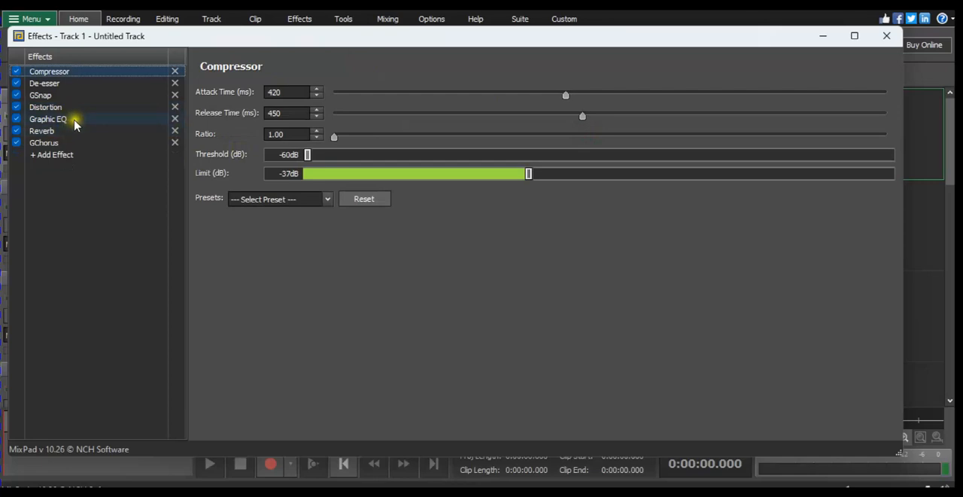
# - Add a noise-reduction De-esser at the end of the chain with 1% sensitivity and a 2143 Hz analysis frequency
pyautogui.click(58, 155)
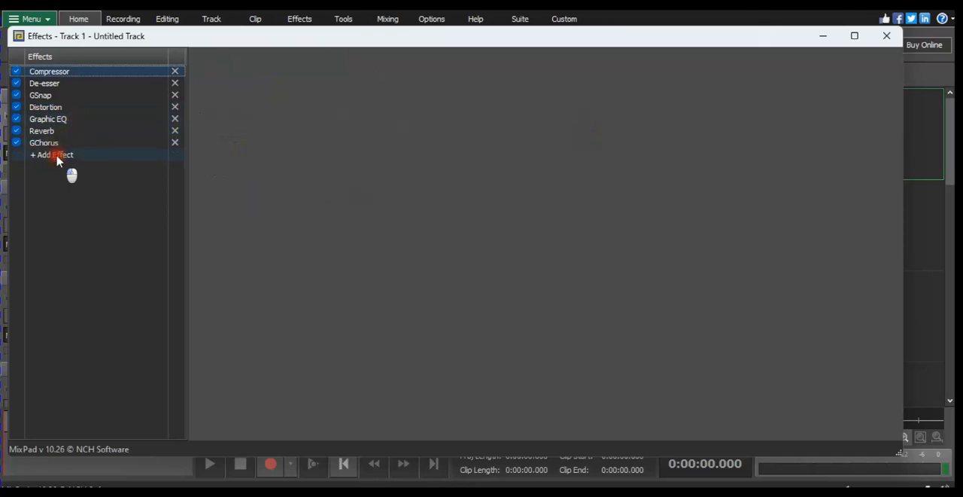
pyautogui.moveTo(72, 173)
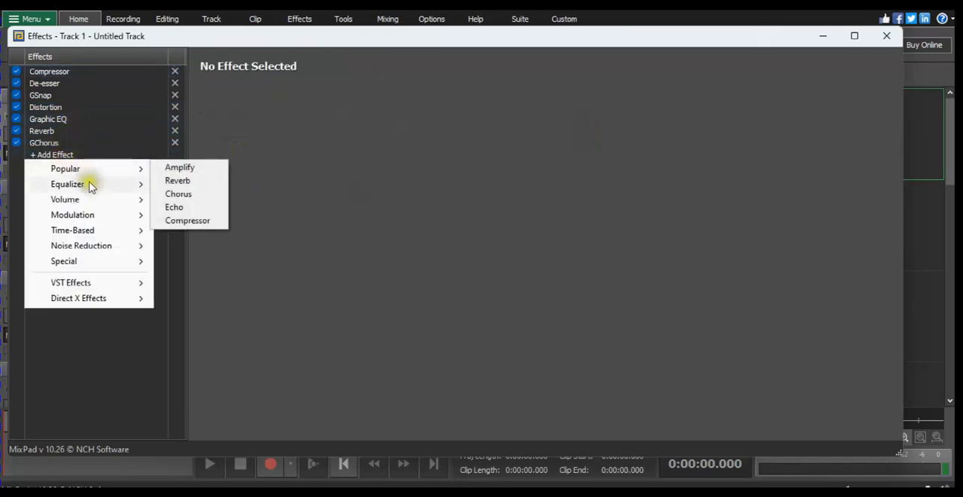
pyautogui.moveTo(99, 245)
pyautogui.moveTo(139, 261)
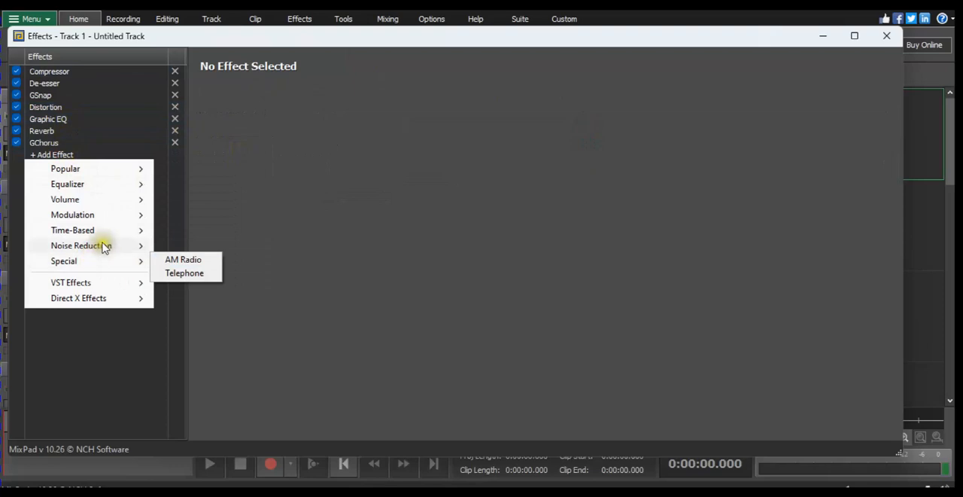
pyautogui.click(173, 258)
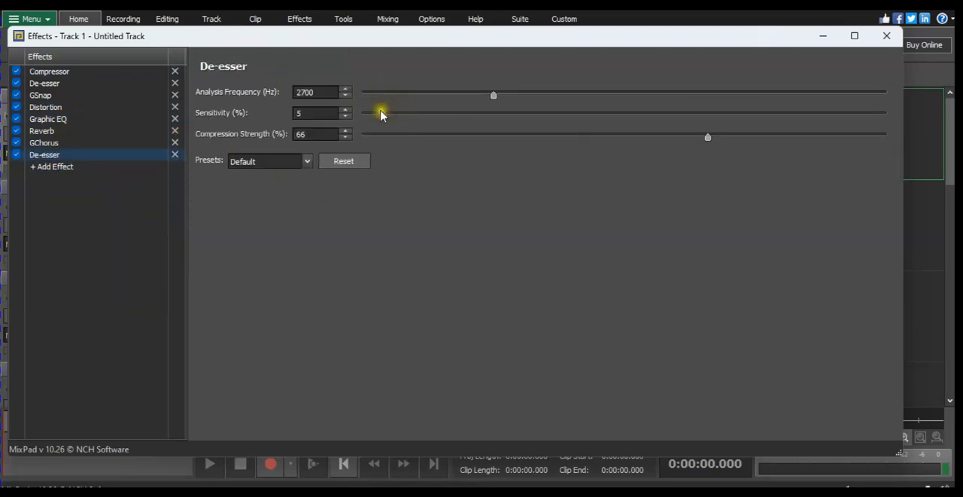
pyautogui.click(382, 114)
pyautogui.moveTo(503, 94); pyautogui.dragTo(462, 95)
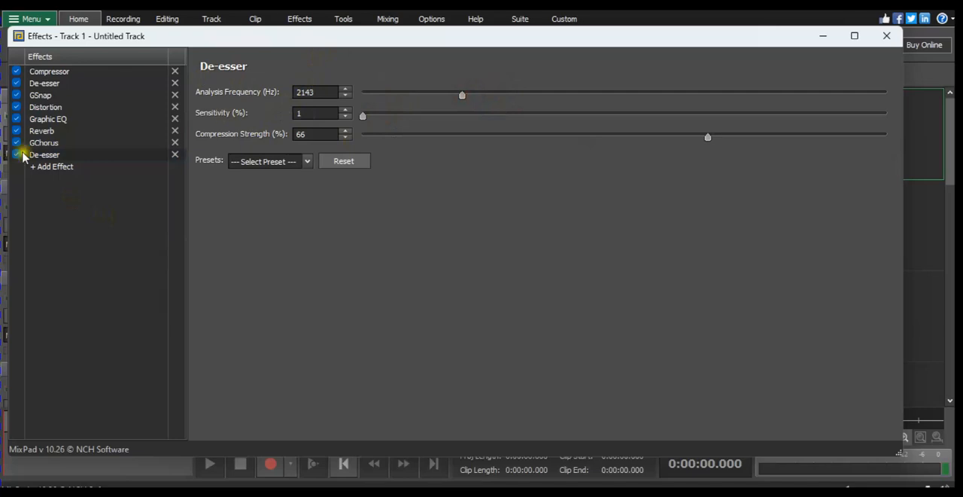
# - Compare the Graphic EQ's three band settings with the Reverb's decay, diffusion, wet and dry settings
pyautogui.click(60, 119)
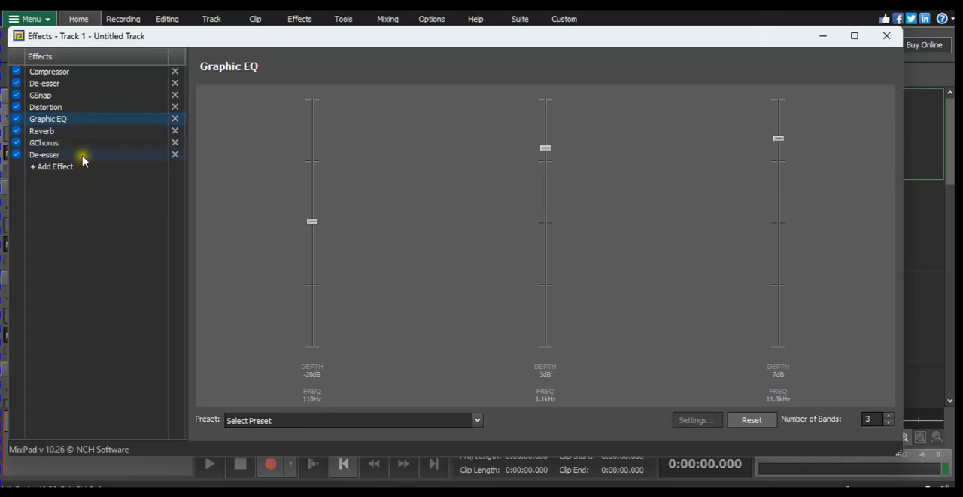
pyautogui.click(91, 132)
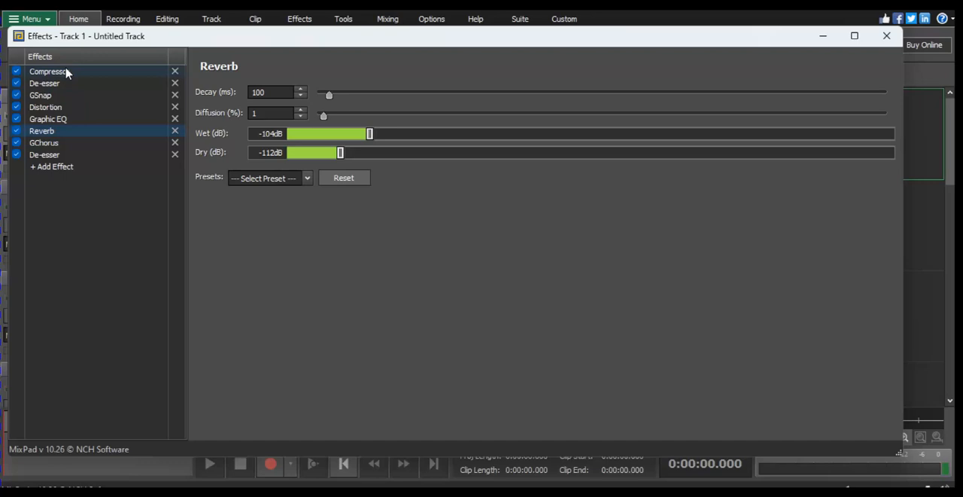
pyautogui.click(59, 119)
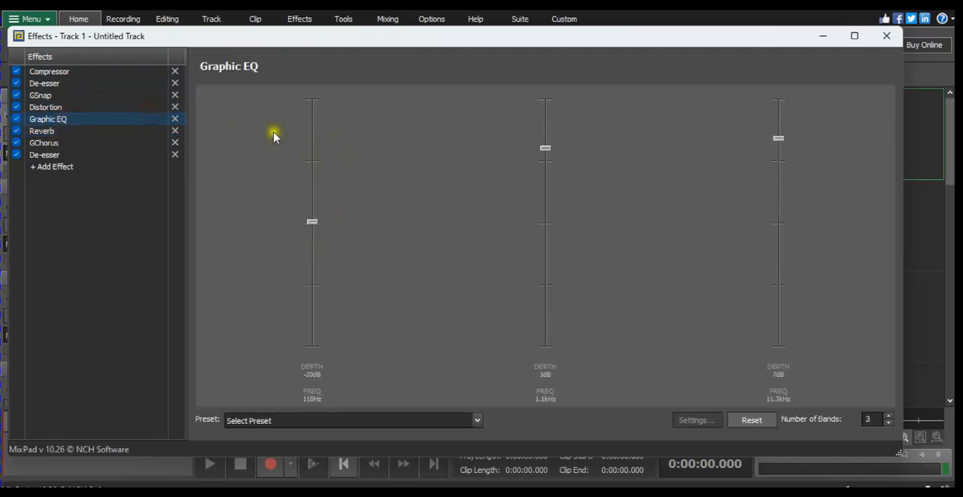
pyautogui.click(45, 131)
pyautogui.click(65, 119)
pyautogui.click(60, 128)
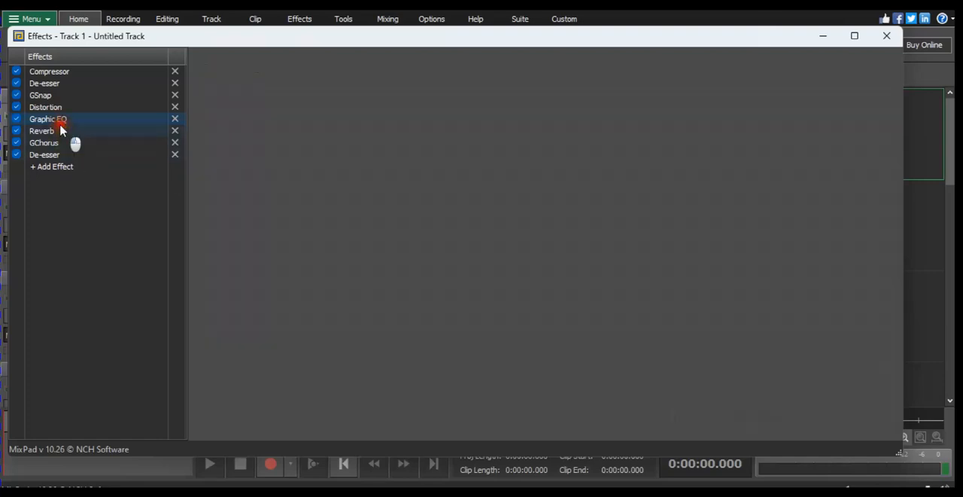
pyautogui.click(65, 119)
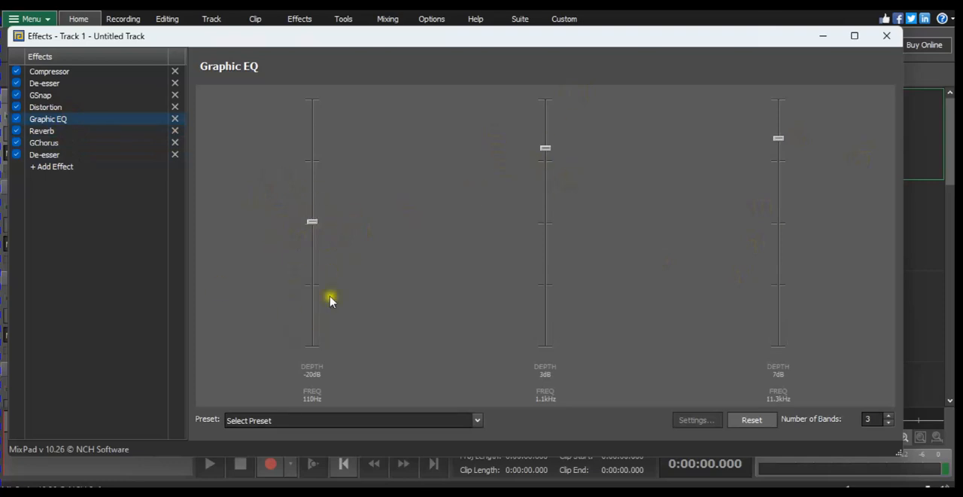
pyautogui.click(50, 132)
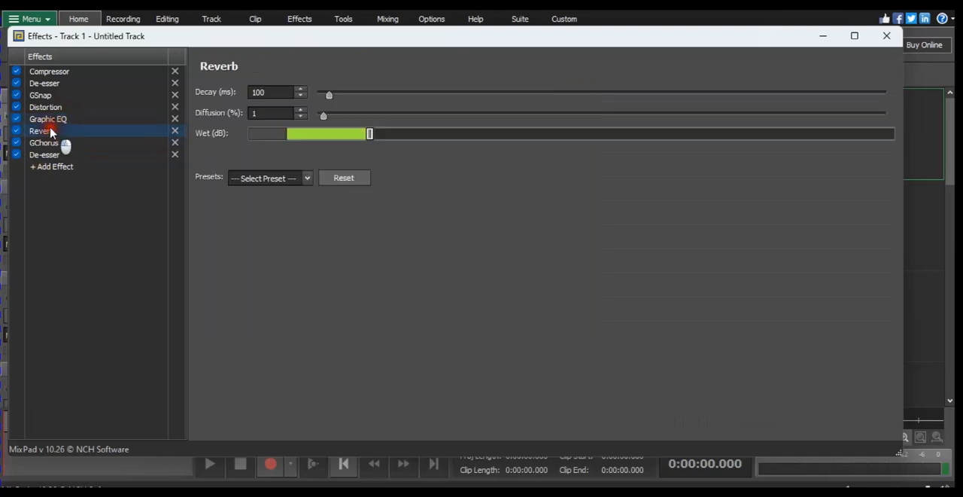
# - Examine the Compressor and GChorus settings, and compare the final De-esser with the Graphic EQ
pyautogui.click(71, 72)
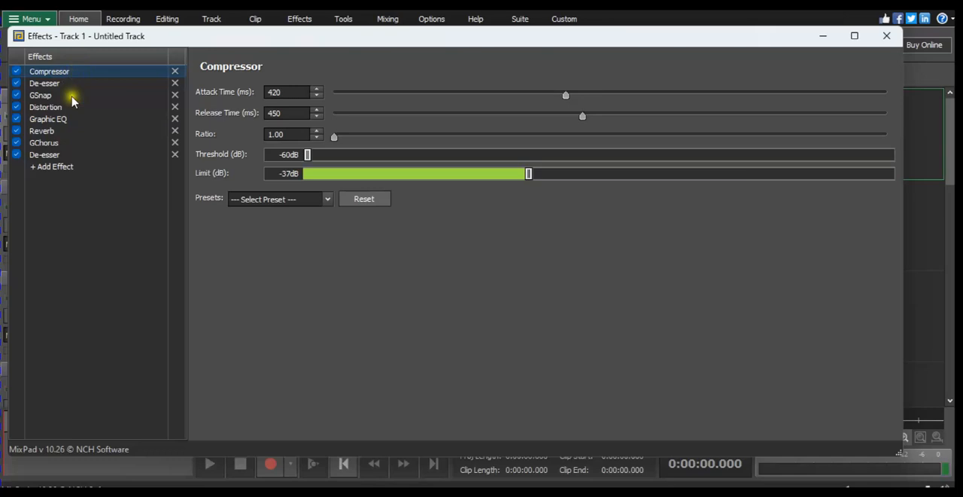
pyautogui.click(68, 121)
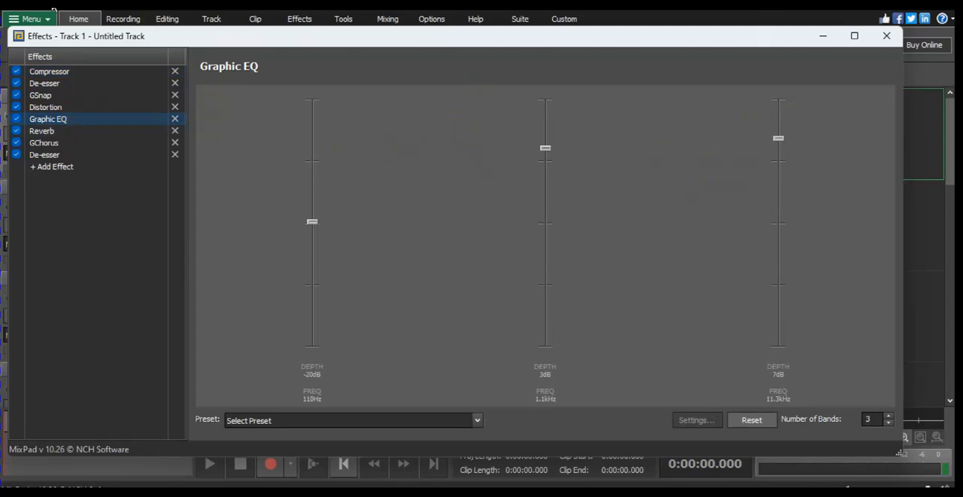
pyautogui.click(45, 142)
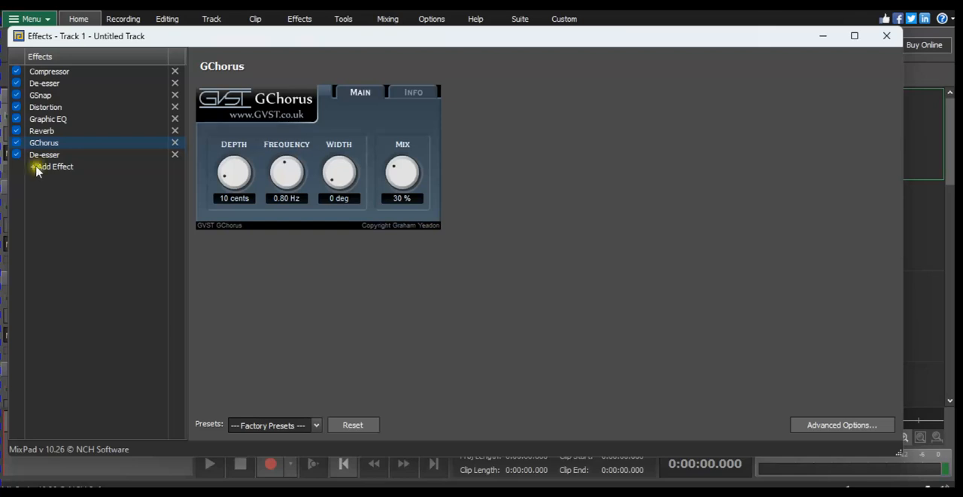
pyautogui.click(71, 153)
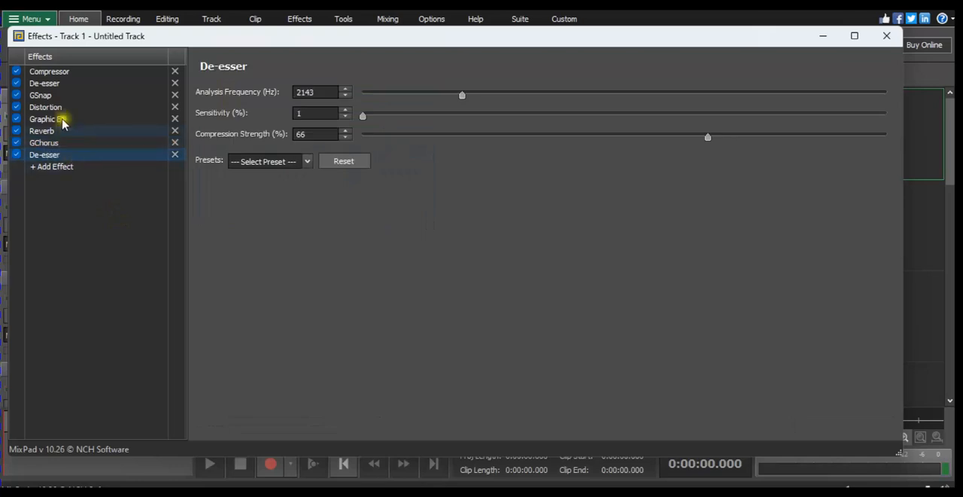
pyautogui.click(63, 119)
pyautogui.click(62, 154)
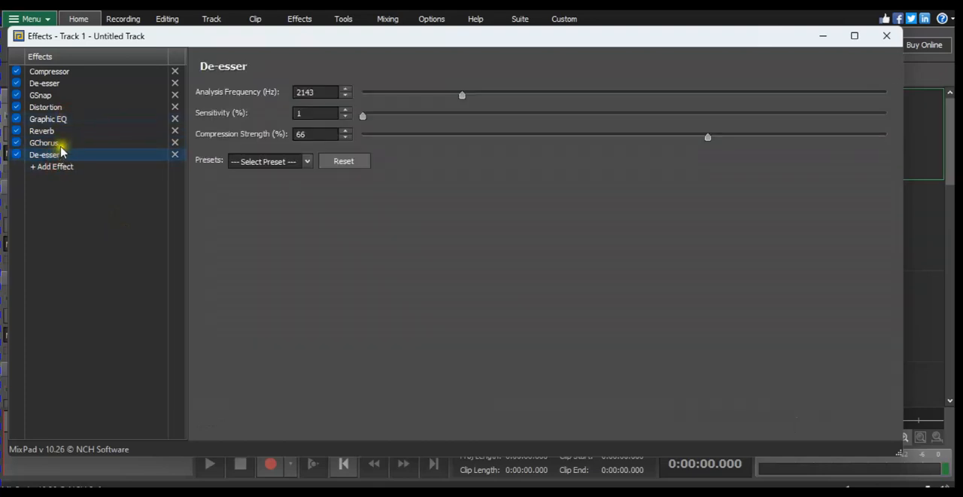
pyautogui.click(71, 118)
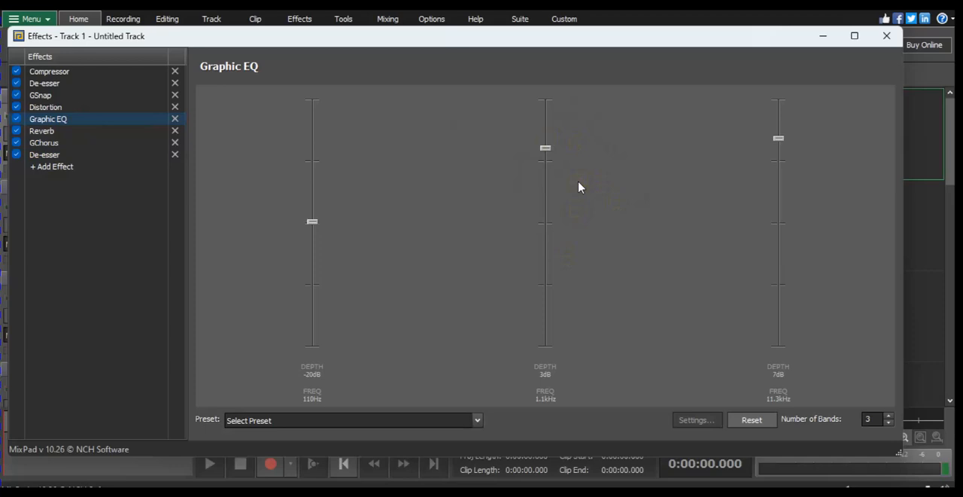
# - Add a Visual EQ effect and shape a narrow notch down to about -30 dB just below 5000 Hz
pyautogui.click(67, 166)
pyautogui.moveTo(112, 180)
pyautogui.moveTo(129, 194)
pyautogui.click(202, 222)
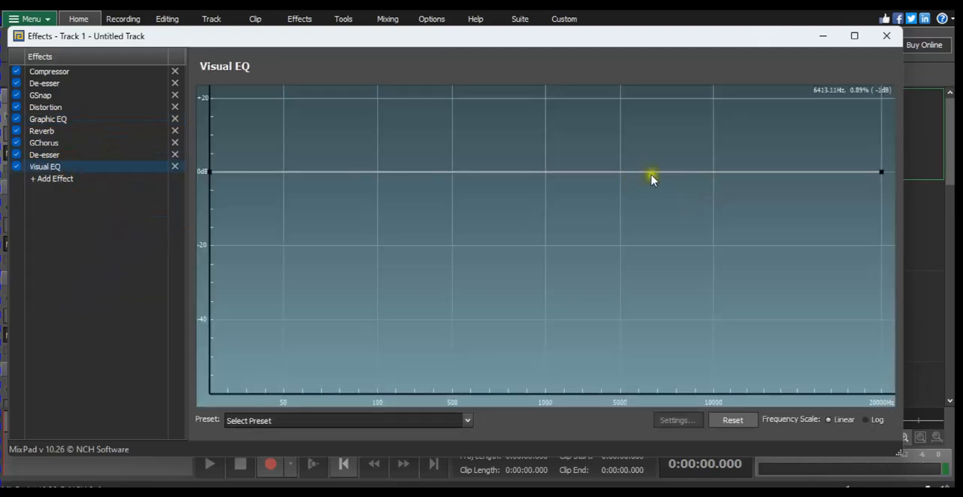
pyautogui.click(657, 174)
pyautogui.moveTo(658, 175); pyautogui.dragTo(616, 283)
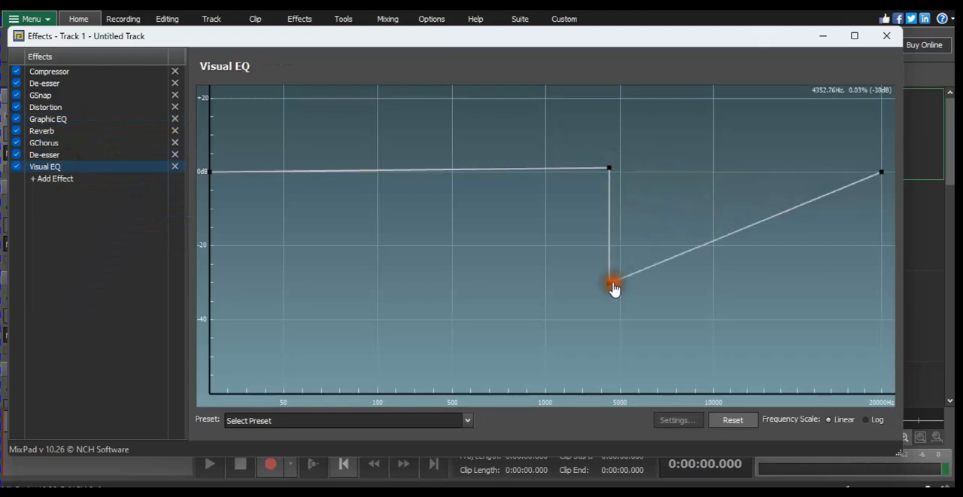
pyautogui.click(630, 168)
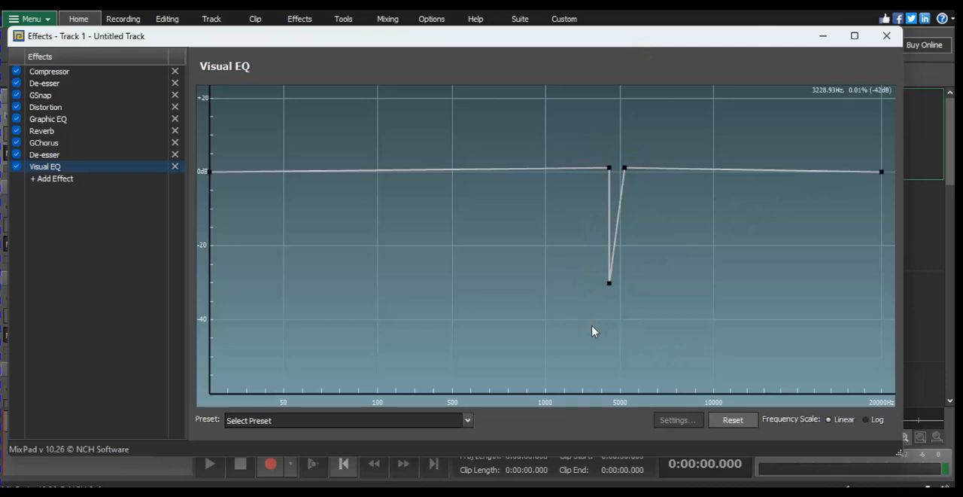
# - Remove the Visual EQ effect from the chain and show the Graphic EQ settings
pyautogui.click(178, 167)
pyautogui.click(63, 119)
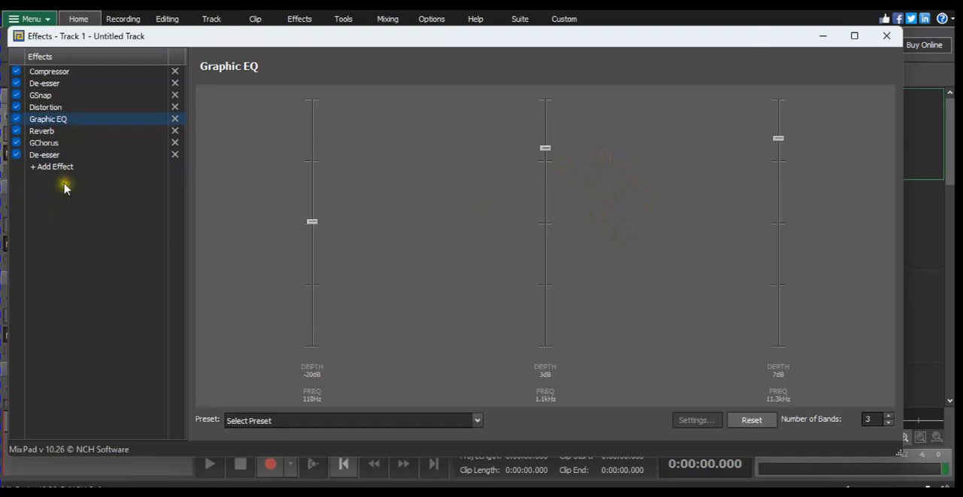
# - Check the last De-esser's frequency, sensitivity and strength against the Graphic EQ bands
pyautogui.click(73, 153)
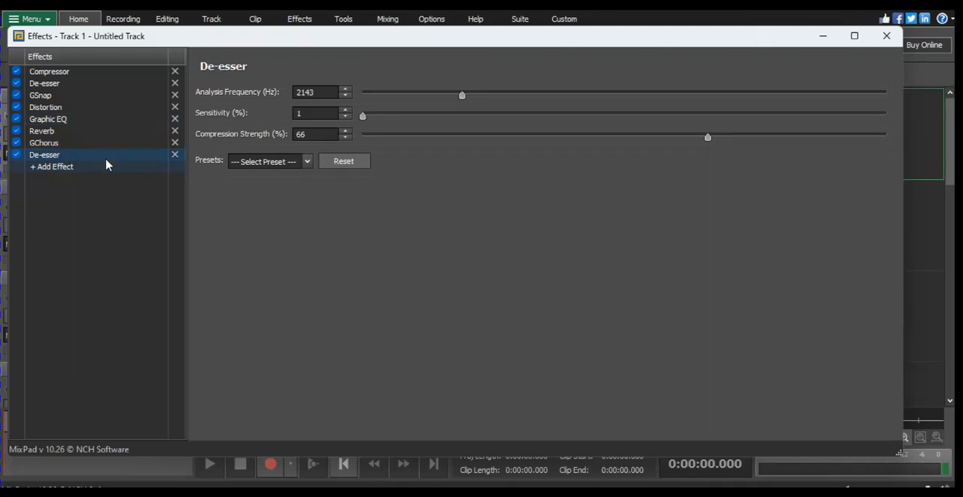
pyautogui.click(72, 118)
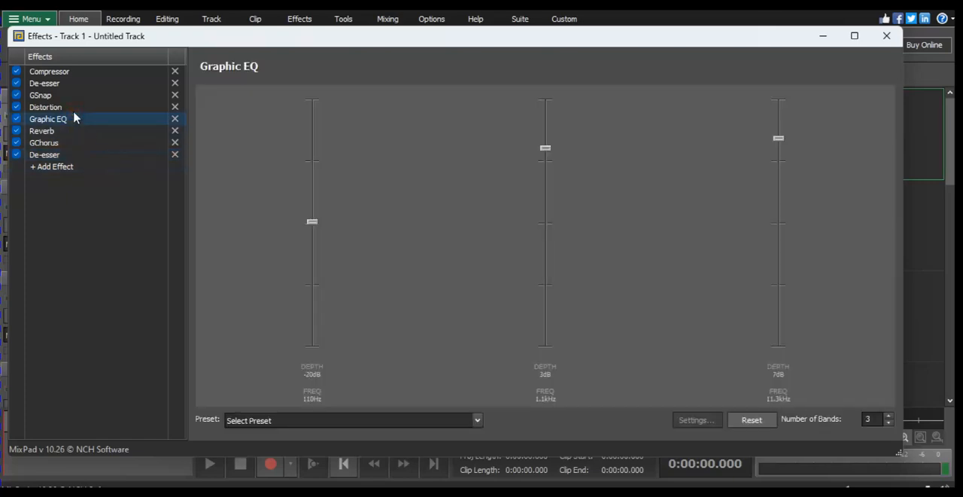
pyautogui.click(54, 155)
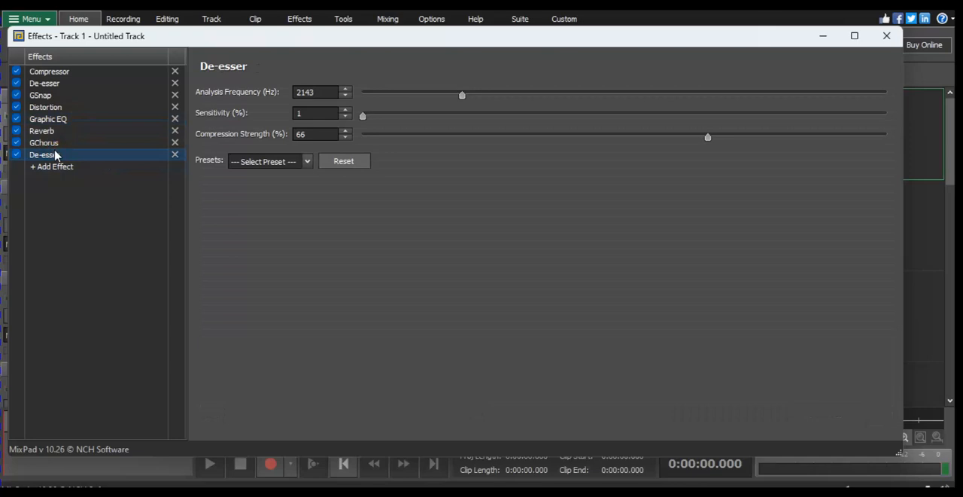
pyautogui.click(70, 119)
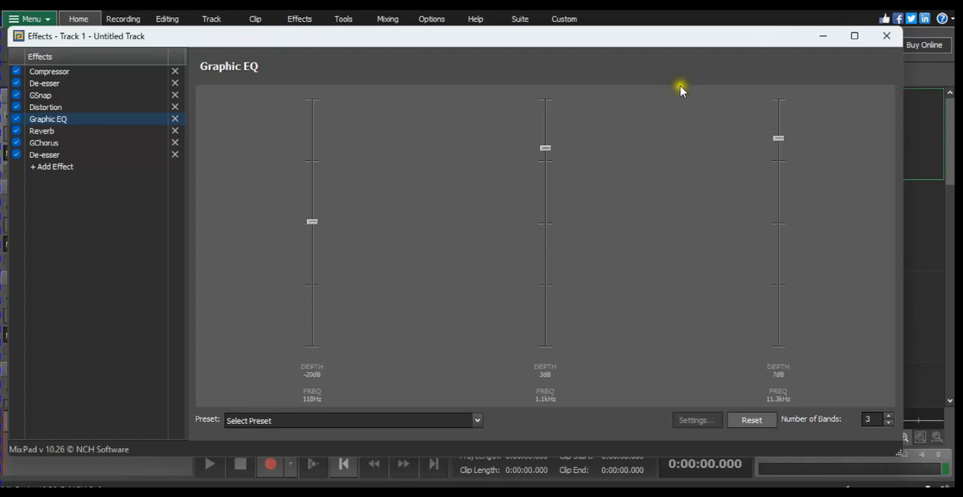
# - Review the Compressor, GSnap and Graphic EQ settings again, along with both De-essers in the chain
pyautogui.click(63, 71)
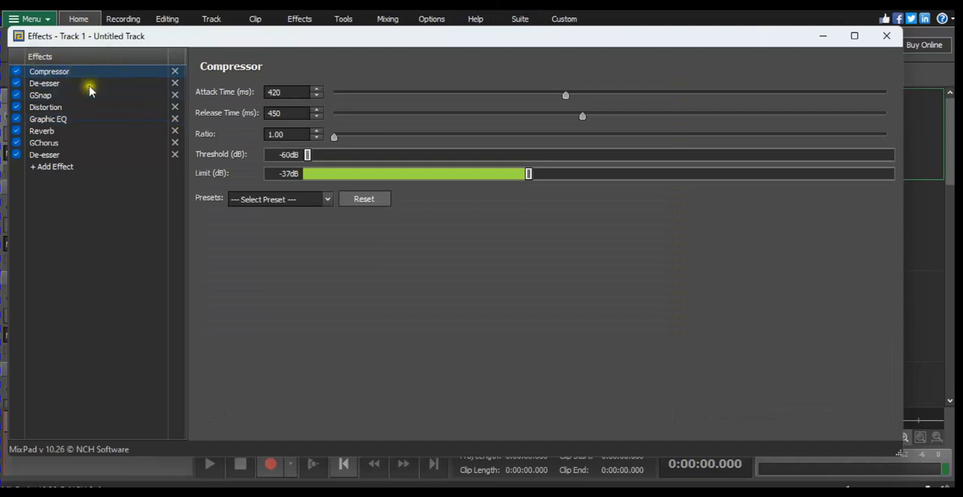
pyautogui.click(89, 96)
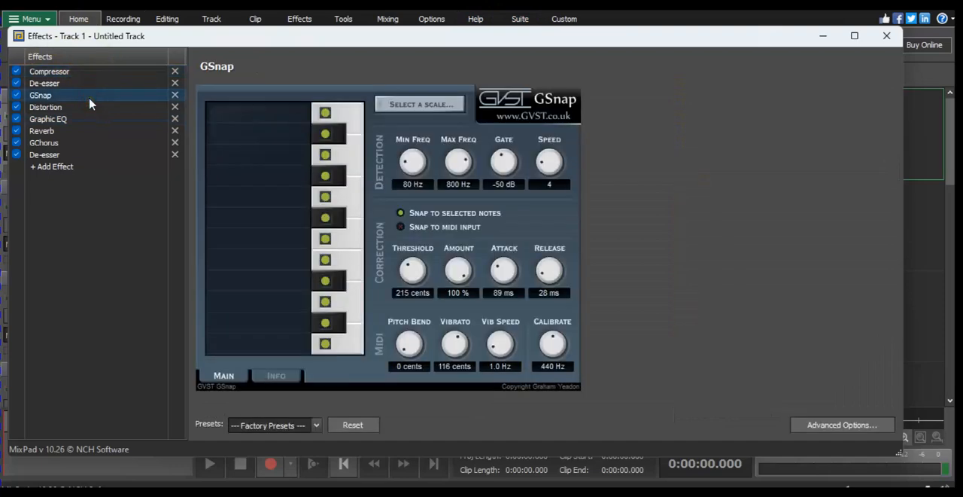
pyautogui.click(75, 119)
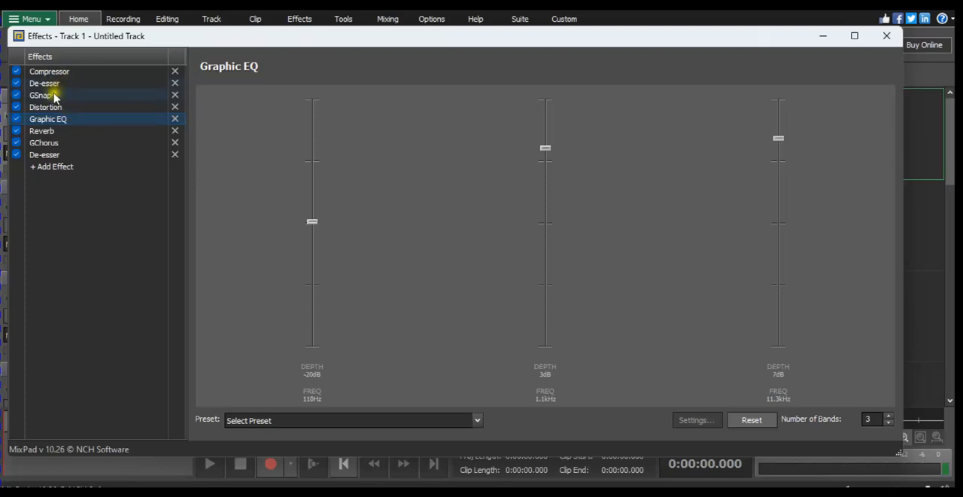
pyautogui.click(53, 95)
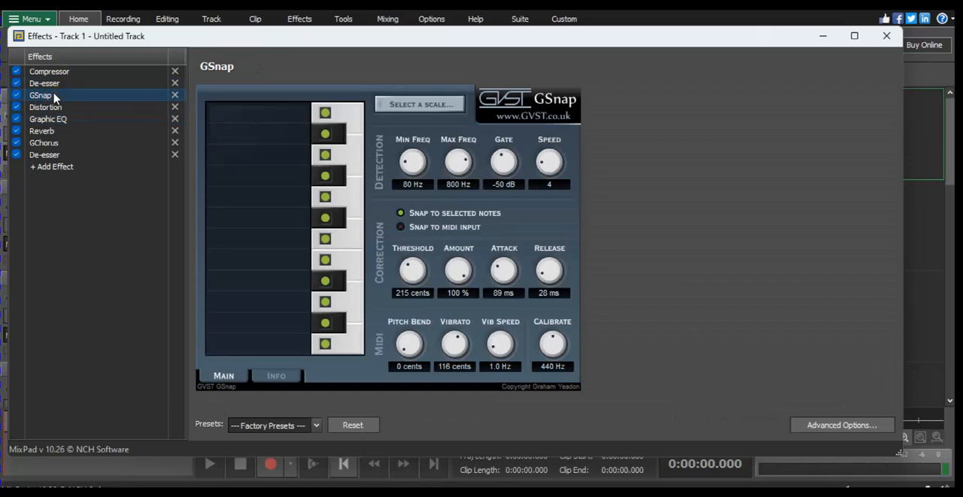
pyautogui.click(56, 154)
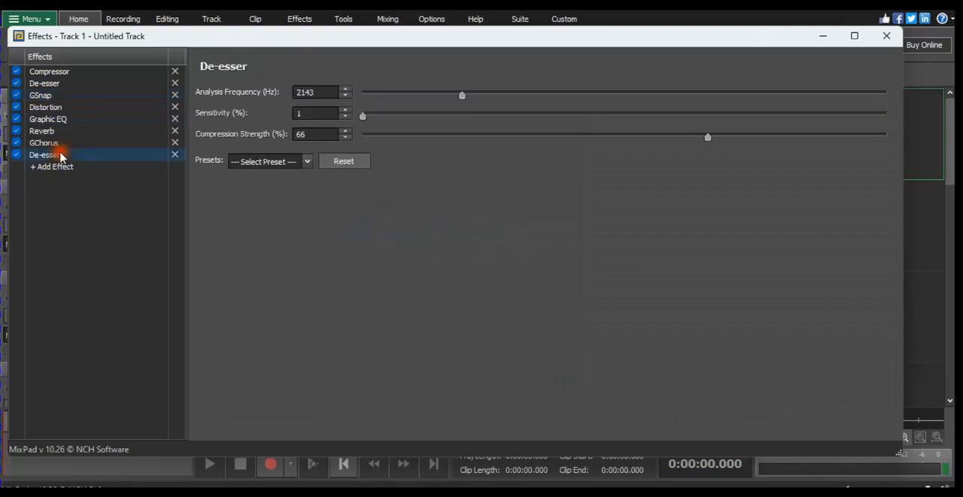
pyautogui.click(60, 84)
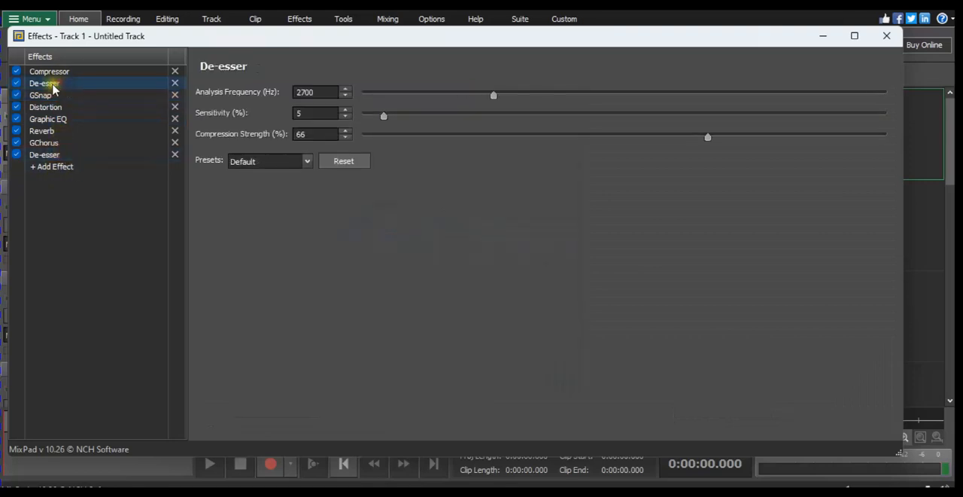